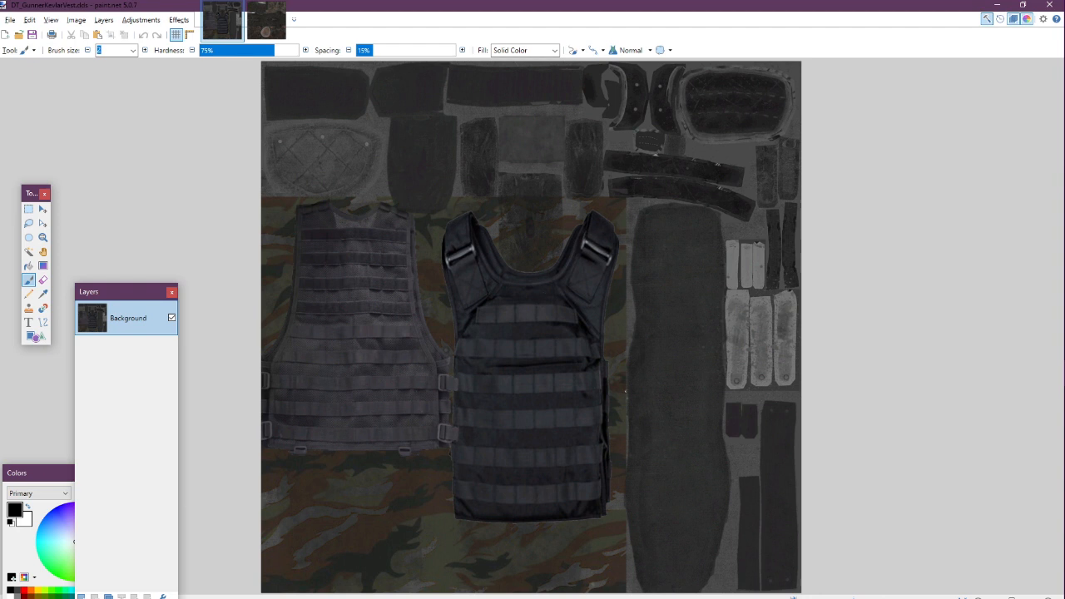
Add a new empty layer above the background of the Kevlar vest texture
{"action": "scroll", "coordinate": [606, 283], "scroll_direction": "up", "scroll_amount": 5}
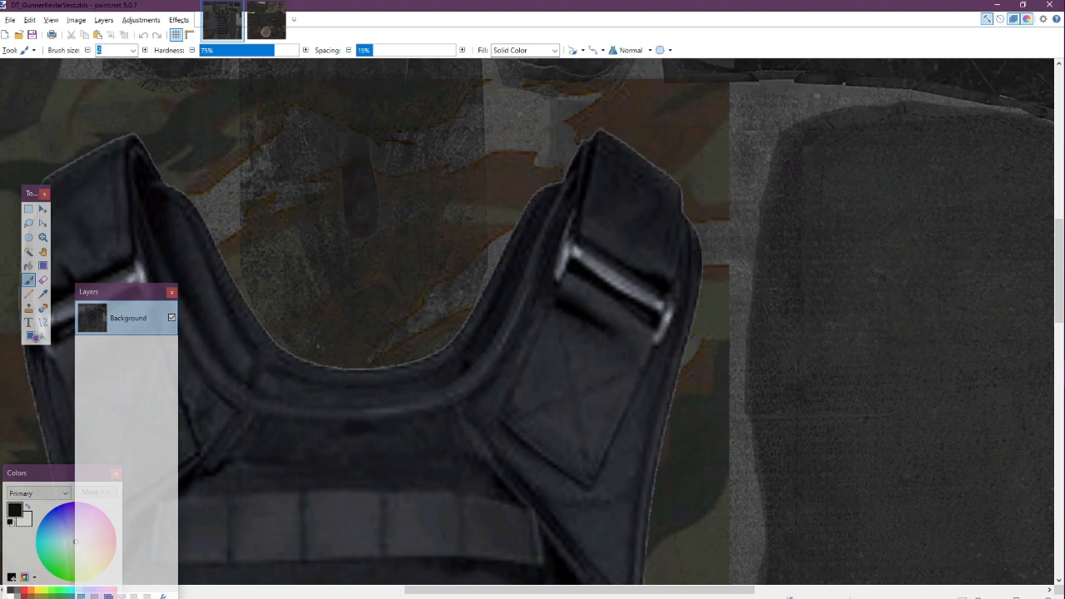
{"action": "scroll", "coordinate": [402, 357], "scroll_direction": "down", "scroll_amount": 1}
{"action": "scroll", "coordinate": [286, 306], "scroll_direction": "down", "scroll_amount": 1}
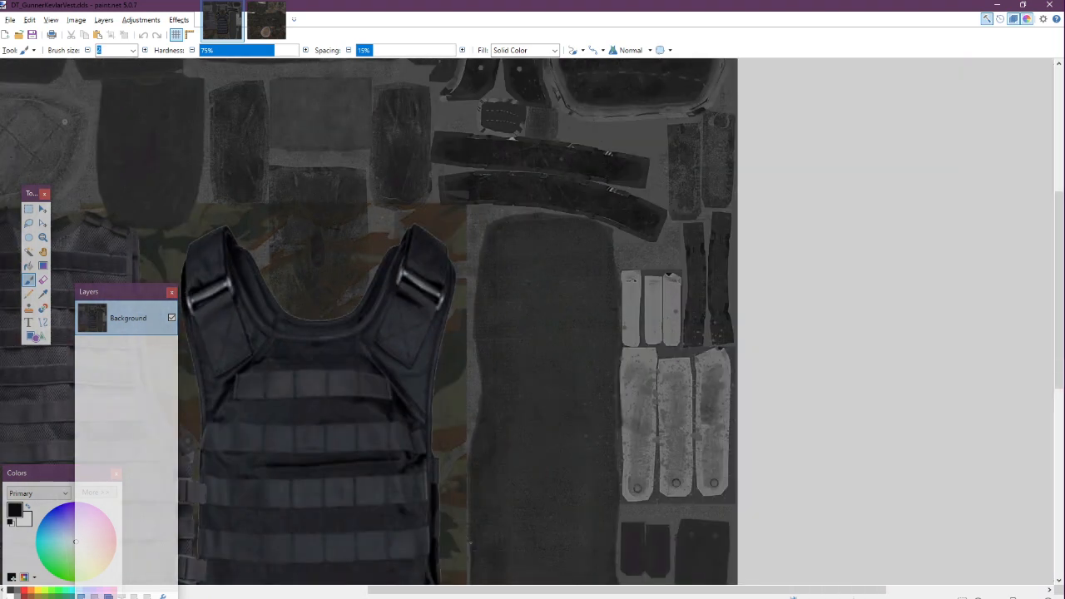
{"action": "scroll", "coordinate": [508, 333], "scroll_direction": "down", "scroll_amount": 2}
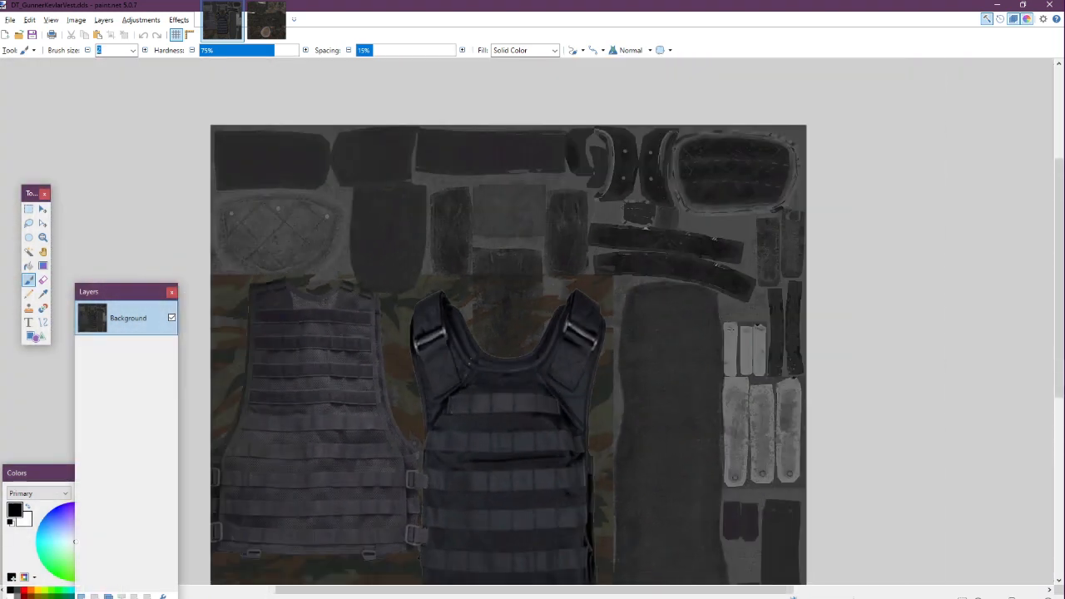
{"action": "scroll", "coordinate": [500, 212], "scroll_direction": "down", "scroll_amount": 4}
{"action": "scroll", "coordinate": [501, 211], "scroll_direction": "up", "scroll_amount": 2}
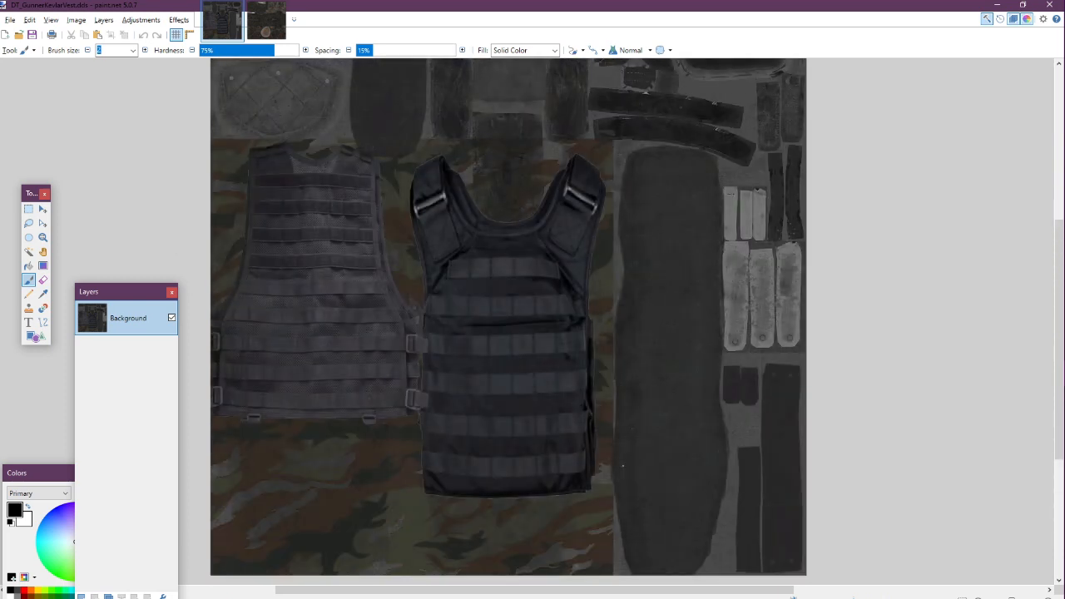
{"action": "scroll", "coordinate": [507, 316], "scroll_direction": "up", "scroll_amount": 2}
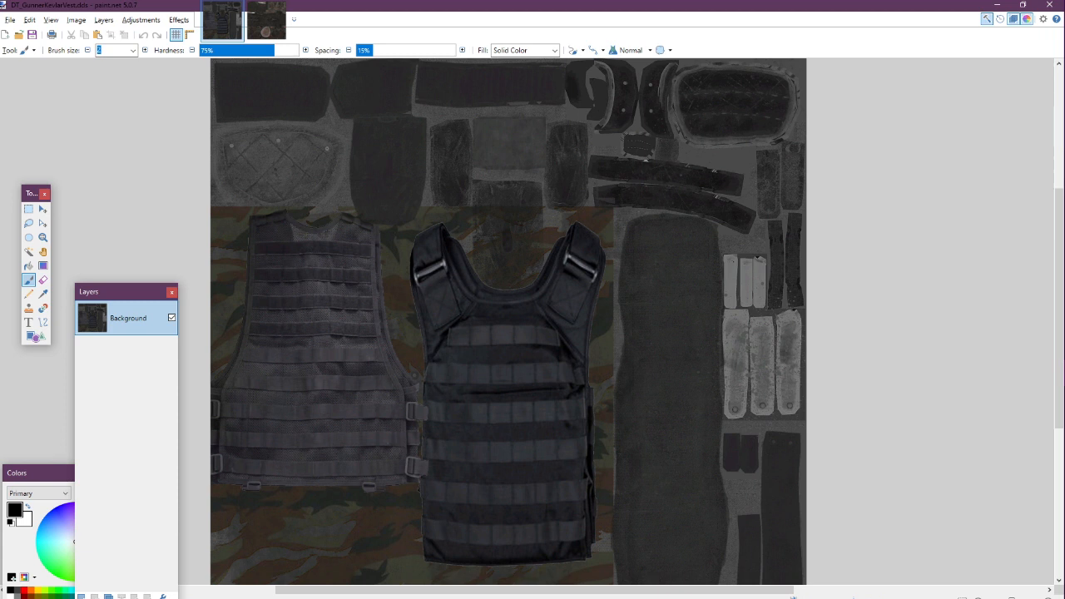
{"action": "left_click_drag", "start_coordinate": [124, 291], "coordinate": [120, 118]}
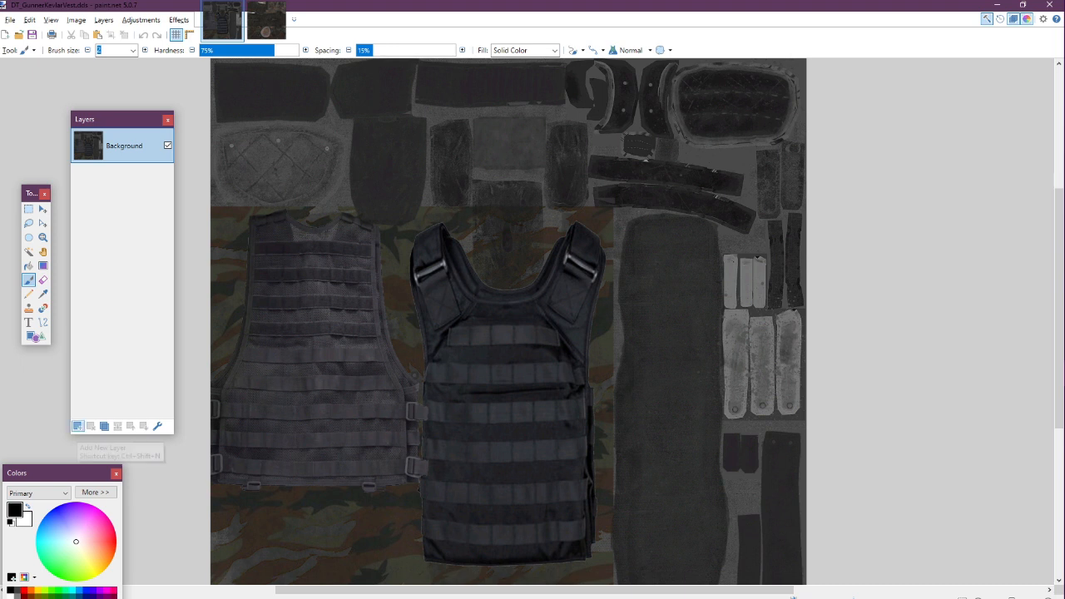
{"action": "left_click", "coordinate": [77, 427]}
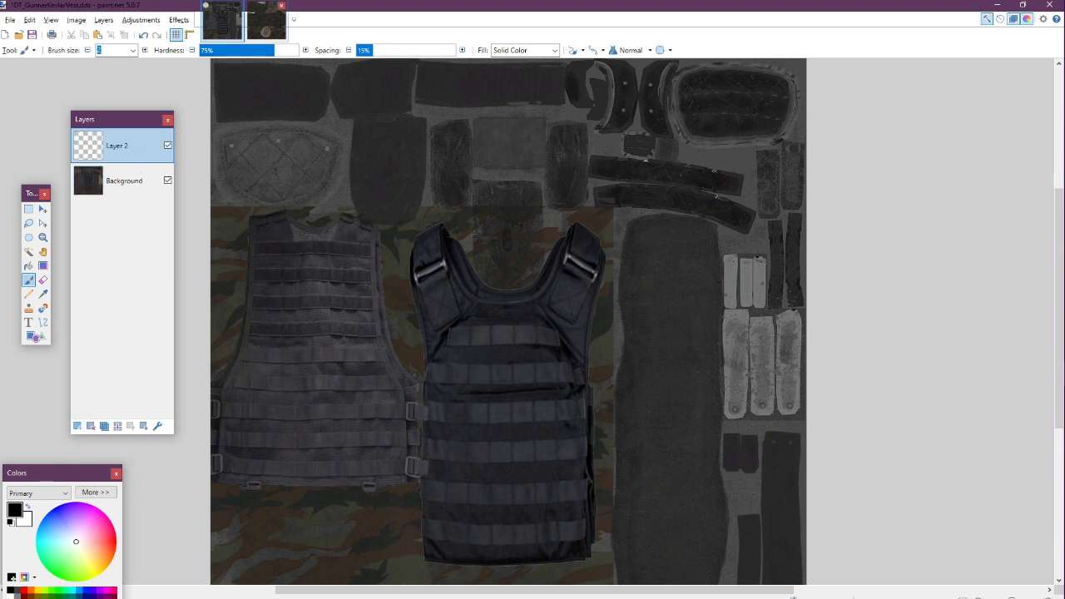
Switch to the holster texture and lasso-select both arms of the crossed strap
{"action": "left_click", "coordinate": [266, 21]}
{"action": "scroll", "coordinate": [371, 365], "scroll_direction": "up", "scroll_amount": 5}
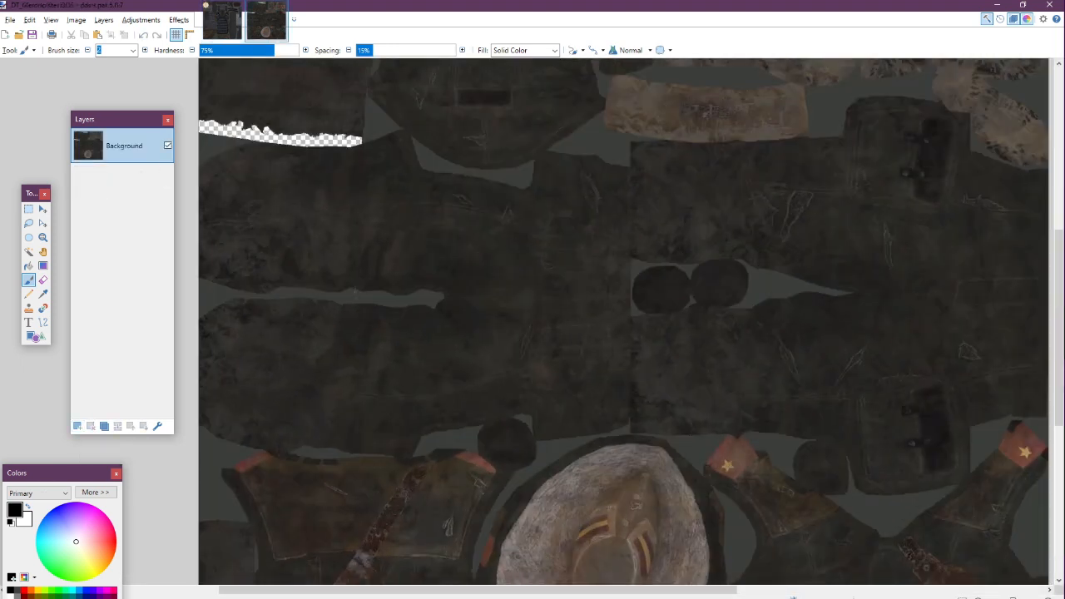
{"action": "scroll", "coordinate": [370, 365], "scroll_direction": "down", "scroll_amount": 3}
{"action": "scroll", "coordinate": [370, 362], "scroll_direction": "up", "scroll_amount": 1}
{"action": "scroll", "coordinate": [370, 350], "scroll_direction": "up", "scroll_amount": 1}
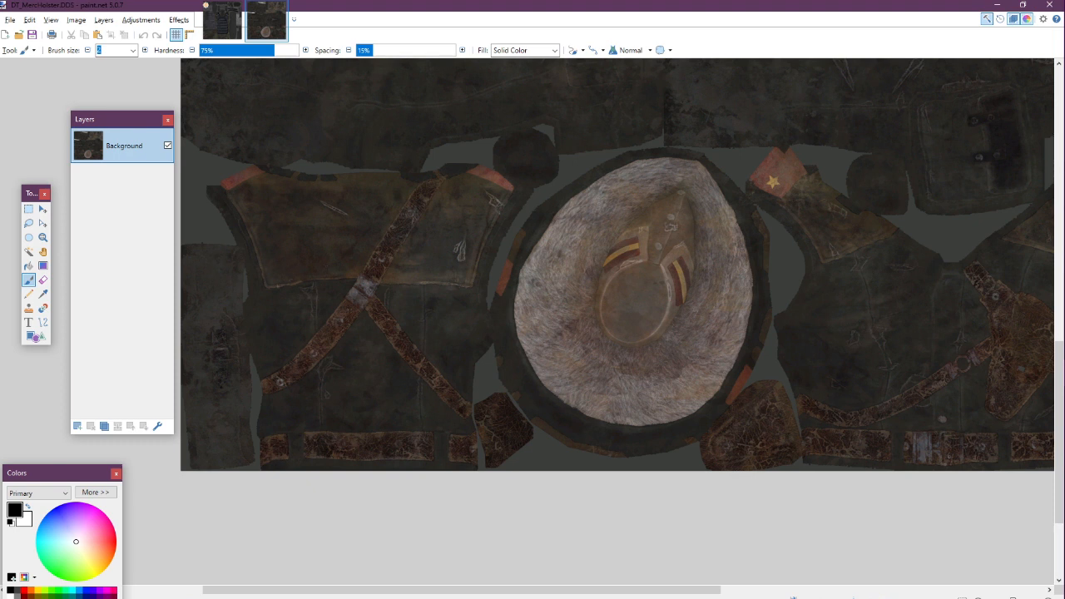
{"action": "left_click", "coordinate": [29, 223]}
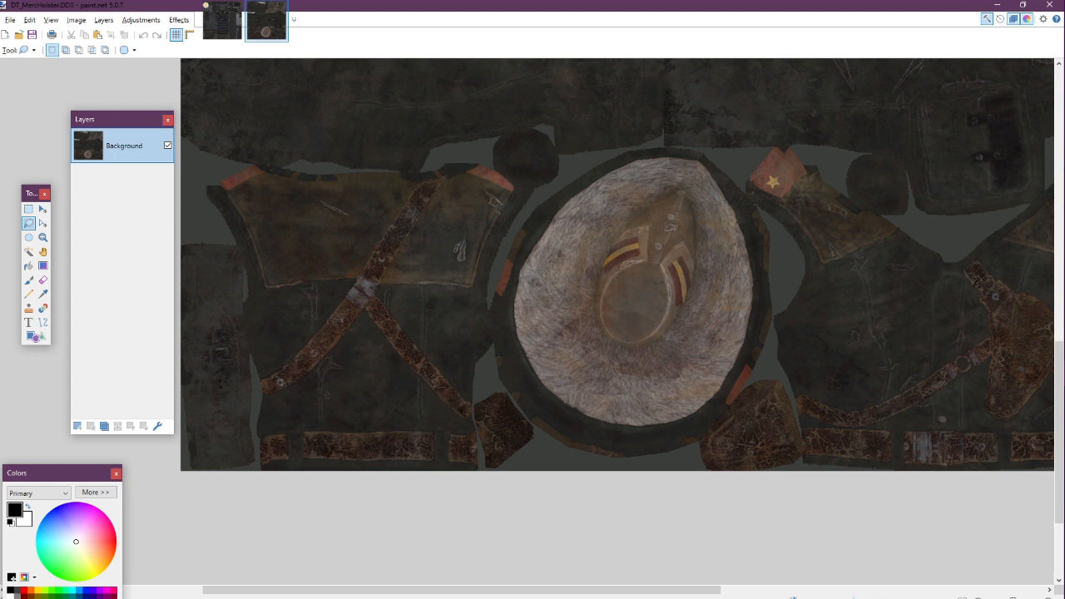
{"action": "mouse_move", "coordinate": [457, 414]}
{"action": "left_mouse_down"}
{"action": "mouse_move", "coordinate": [366, 310]}
{"action": "mouse_move", "coordinate": [308, 376]}
{"action": "mouse_move", "coordinate": [262, 386]}
{"action": "left_mouse_up"}
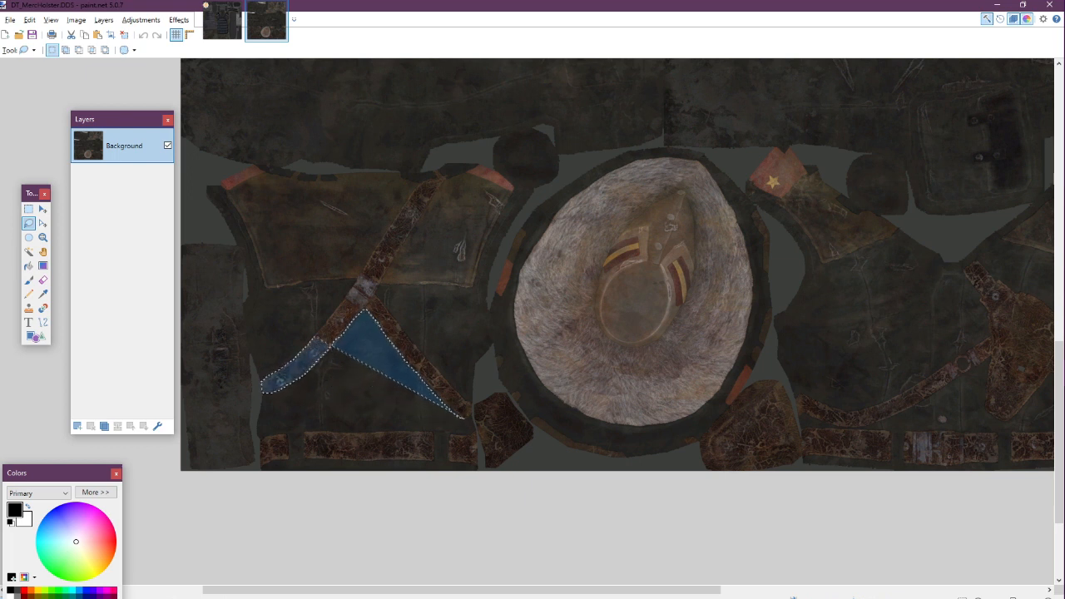
{"action": "mouse_move", "coordinate": [335, 326]}
{"action": "left_mouse_down"}
{"action": "mouse_move", "coordinate": [389, 225]}
{"action": "mouse_move", "coordinate": [429, 176]}
{"action": "mouse_move", "coordinate": [442, 177]}
{"action": "mouse_move", "coordinate": [376, 286]}
{"action": "left_mouse_up"}
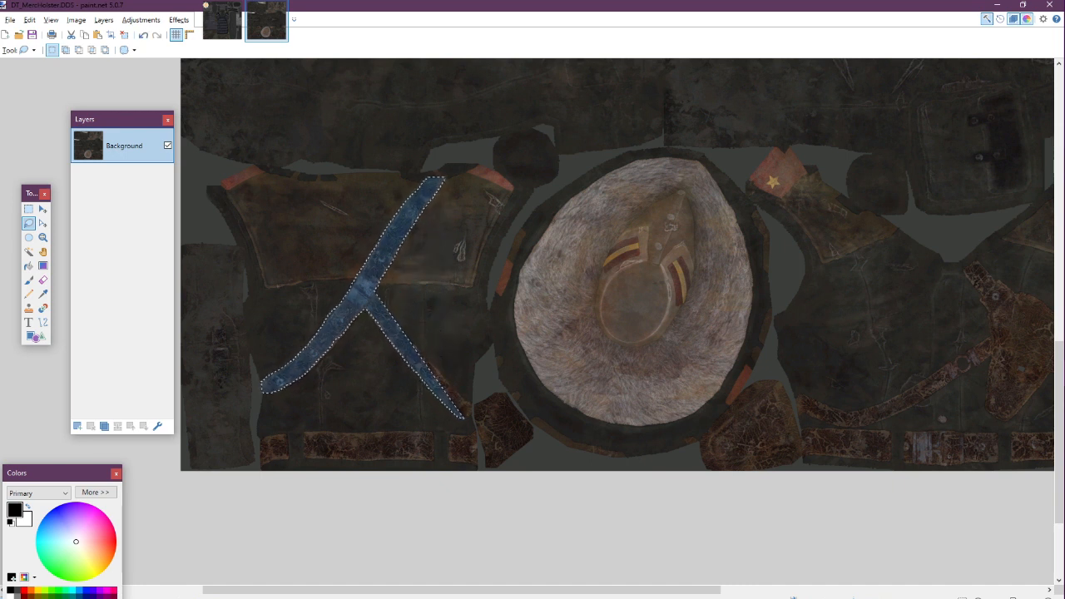
{"action": "scroll", "coordinate": [449, 403], "scroll_direction": "up", "scroll_amount": 2}
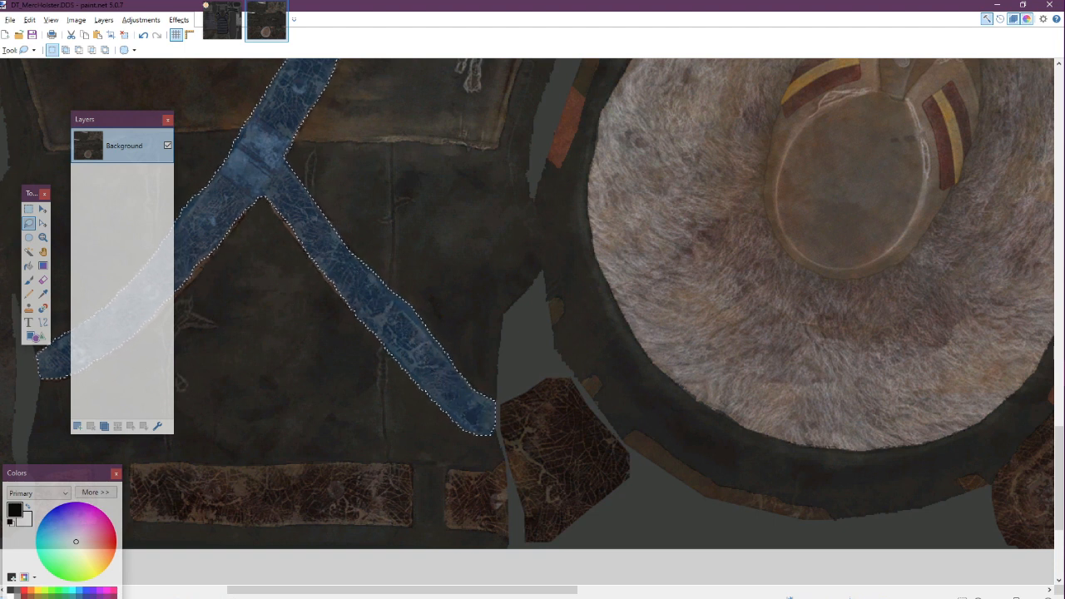
{"action": "mouse_move", "coordinate": [453, 225]}
{"action": "left_mouse_down"}
{"action": "mouse_move", "coordinate": [430, 251]}
{"action": "mouse_move", "coordinate": [493, 283]}
{"action": "mouse_move", "coordinate": [466, 225]}
{"action": "left_mouse_up"}
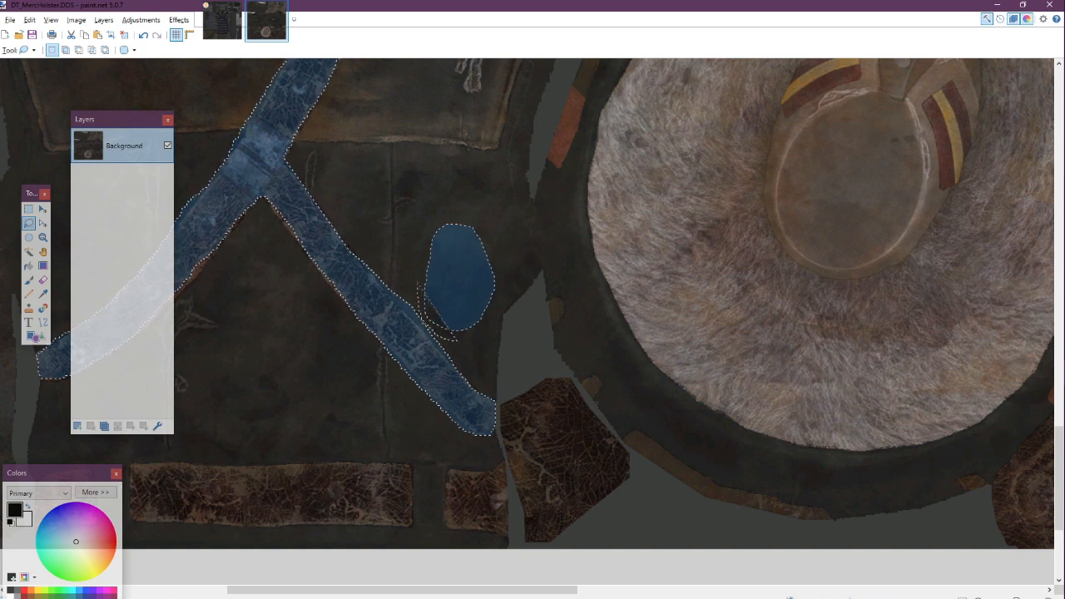
{"action": "mouse_move", "coordinate": [445, 337]}
{"action": "left_mouse_down"}
{"action": "mouse_move", "coordinate": [429, 229]}
{"action": "mouse_move", "coordinate": [547, 308]}
{"action": "mouse_move", "coordinate": [445, 340]}
{"action": "left_mouse_up"}
{"action": "left_click_drag", "start_coordinate": [456, 226], "coordinate": [446, 225]}
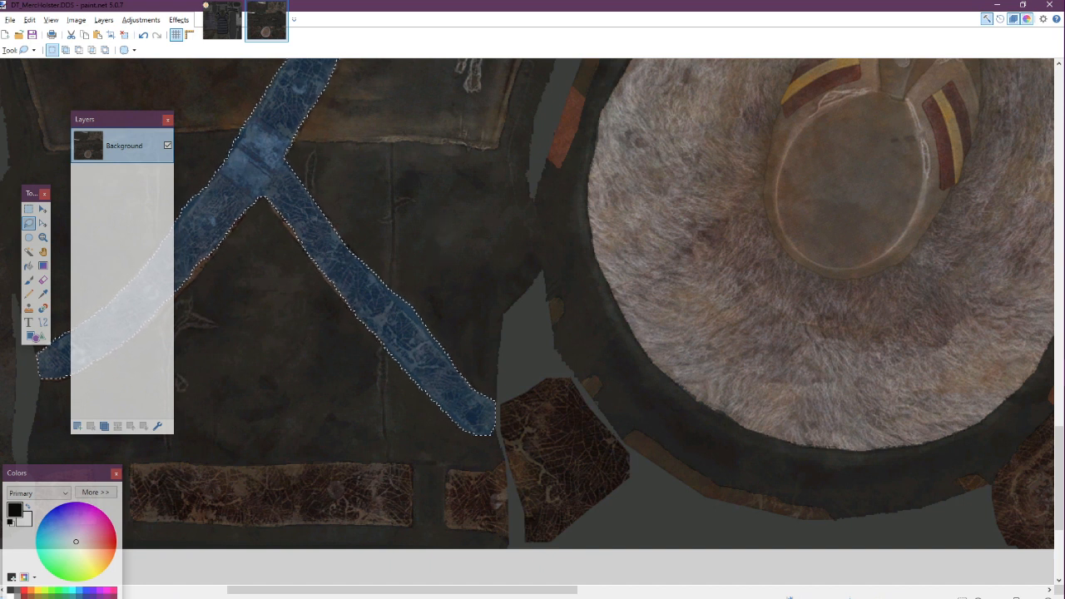
Add the strap's missing edges along its right arm to the lasso selection
{"action": "scroll", "coordinate": [470, 261], "scroll_direction": "down", "scroll_amount": 4}
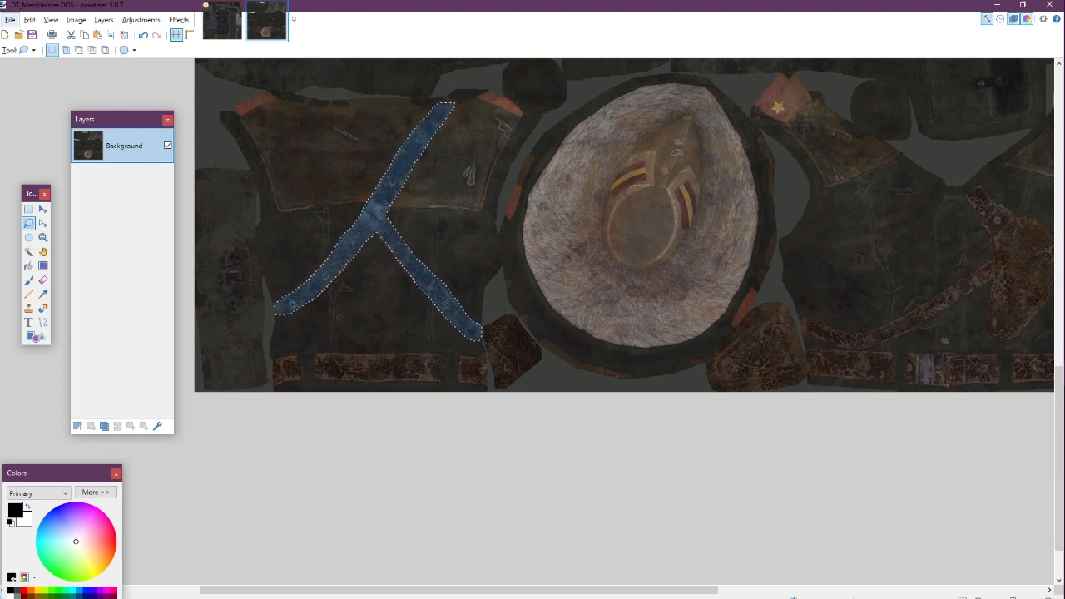
{"action": "scroll", "coordinate": [304, 243], "scroll_direction": "up", "scroll_amount": 3}
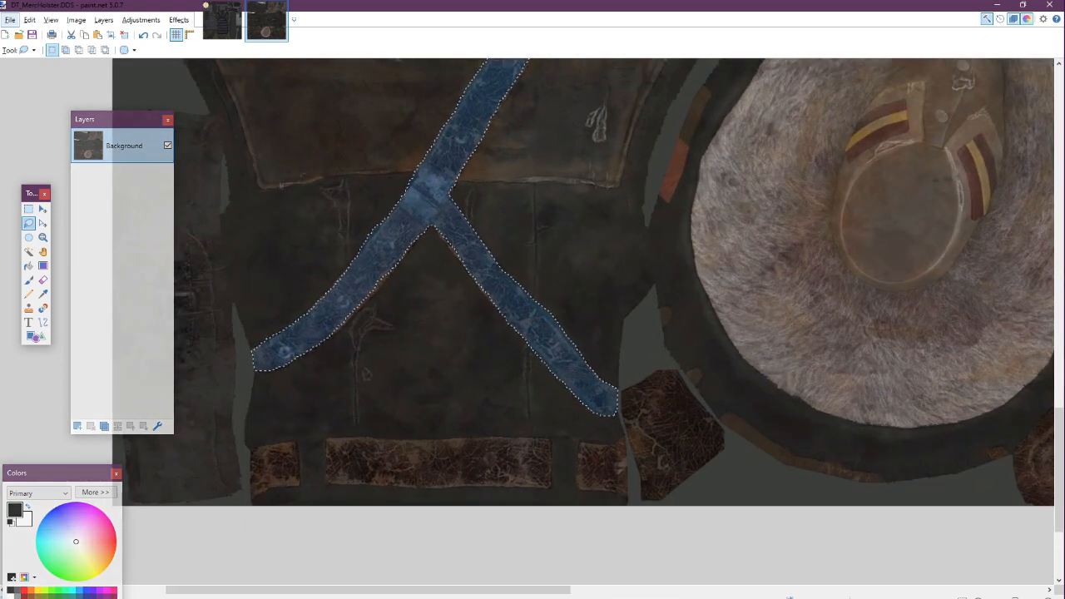
{"action": "scroll", "coordinate": [508, 292], "scroll_direction": "up", "scroll_amount": 2}
{"action": "scroll", "coordinate": [562, 305], "scroll_direction": "up", "scroll_amount": 1}
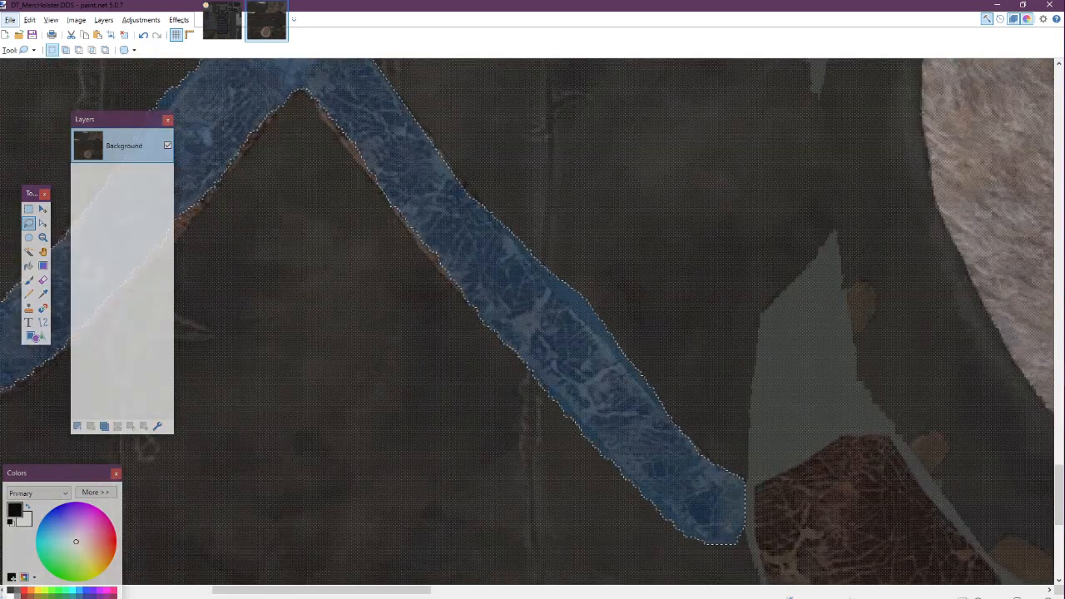
{"action": "left_click_drag", "start_coordinate": [484, 205], "coordinate": [603, 348]}
{"action": "mouse_move", "coordinate": [658, 399]}
{"action": "left_mouse_down"}
{"action": "mouse_move", "coordinate": [691, 306]}
{"action": "mouse_move", "coordinate": [571, 172]}
{"action": "mouse_move", "coordinate": [509, 192]}
{"action": "left_mouse_up"}
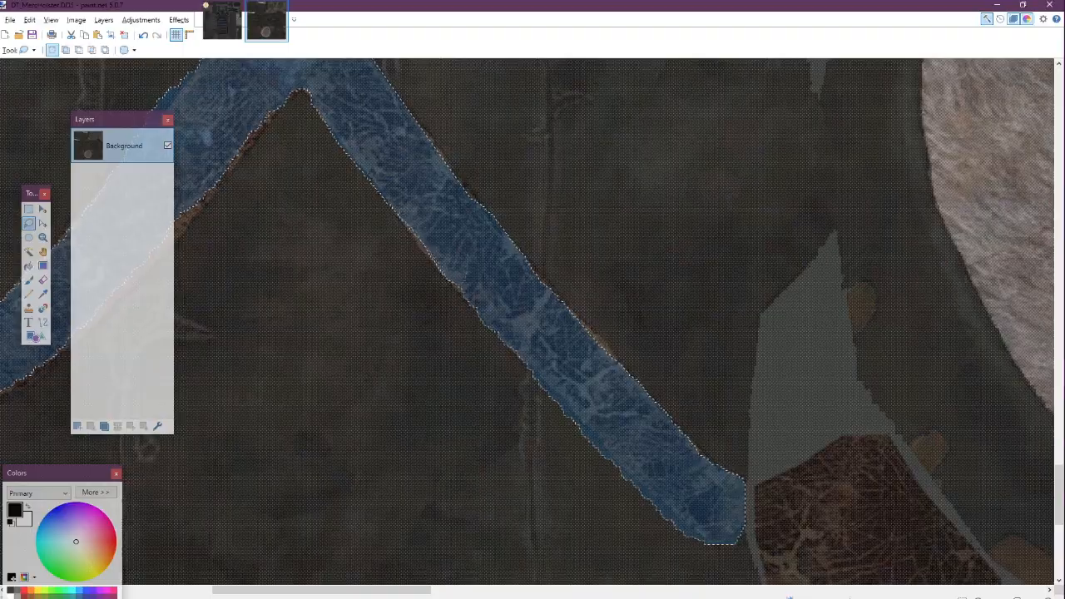
{"action": "scroll", "coordinate": [437, 251], "scroll_direction": "up", "scroll_amount": 4}
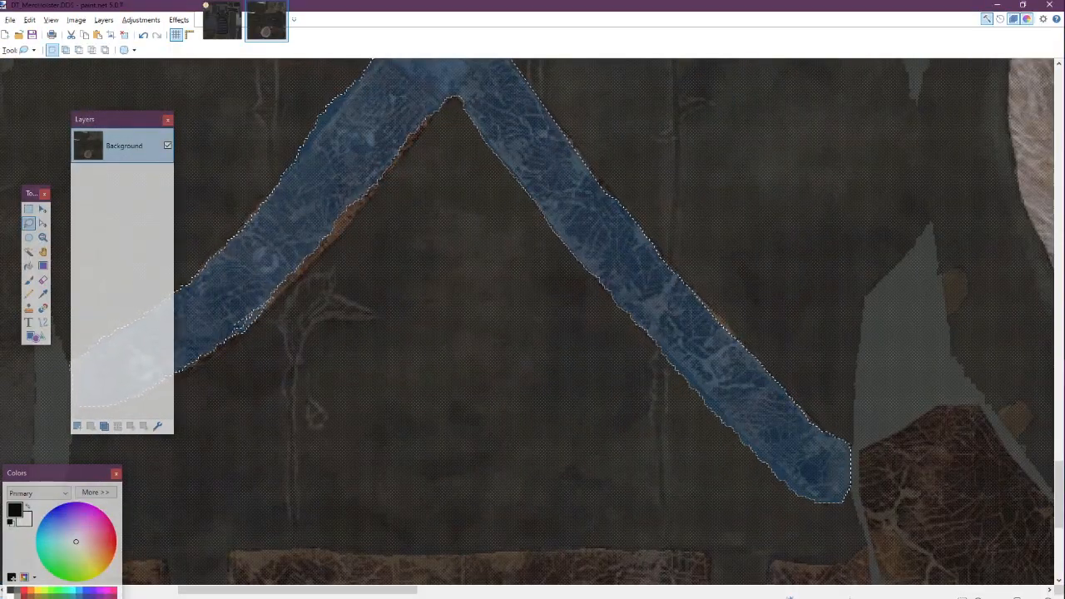
{"action": "left_click_drag", "start_coordinate": [306, 265], "coordinate": [396, 167]}
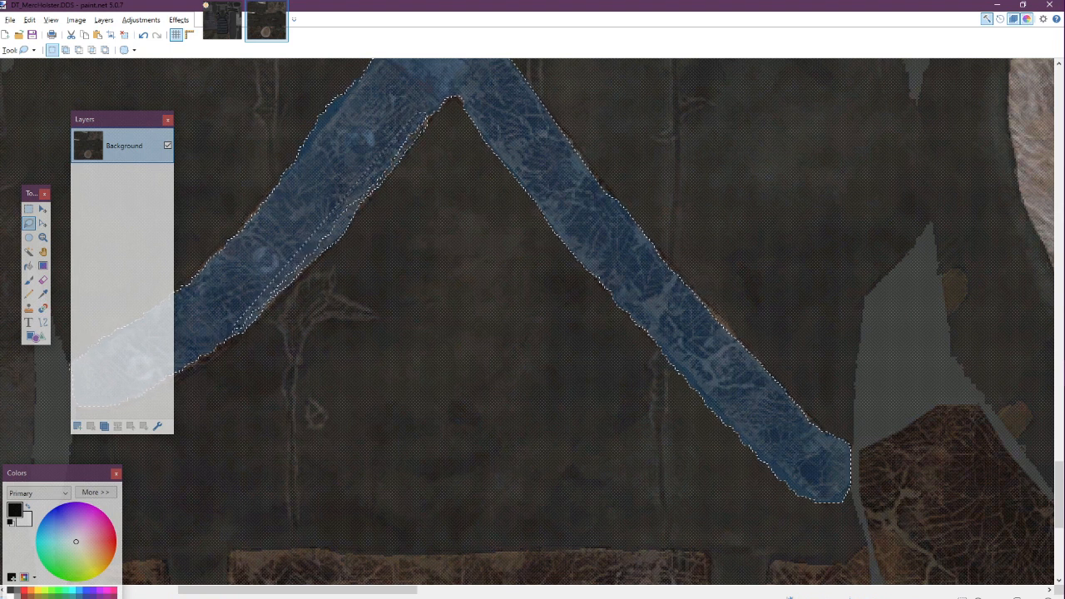
Extend the strap selection along its left arm near the crossing
{"action": "scroll", "coordinate": [532, 324], "scroll_direction": "up", "scroll_amount": 2}
{"action": "scroll", "coordinate": [533, 325], "scroll_direction": "up", "scroll_amount": 1}
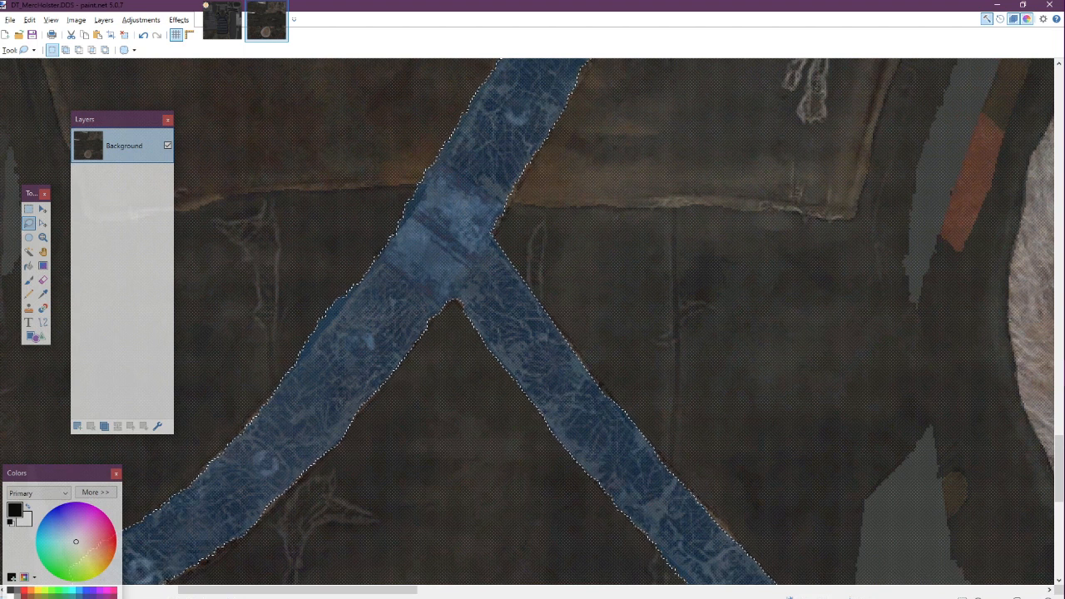
{"action": "left_click_drag", "start_coordinate": [322, 358], "coordinate": [345, 313]}
{"action": "key", "text": "ctrl+z"}
{"action": "left_click_drag", "start_coordinate": [300, 368], "coordinate": [359, 281]}
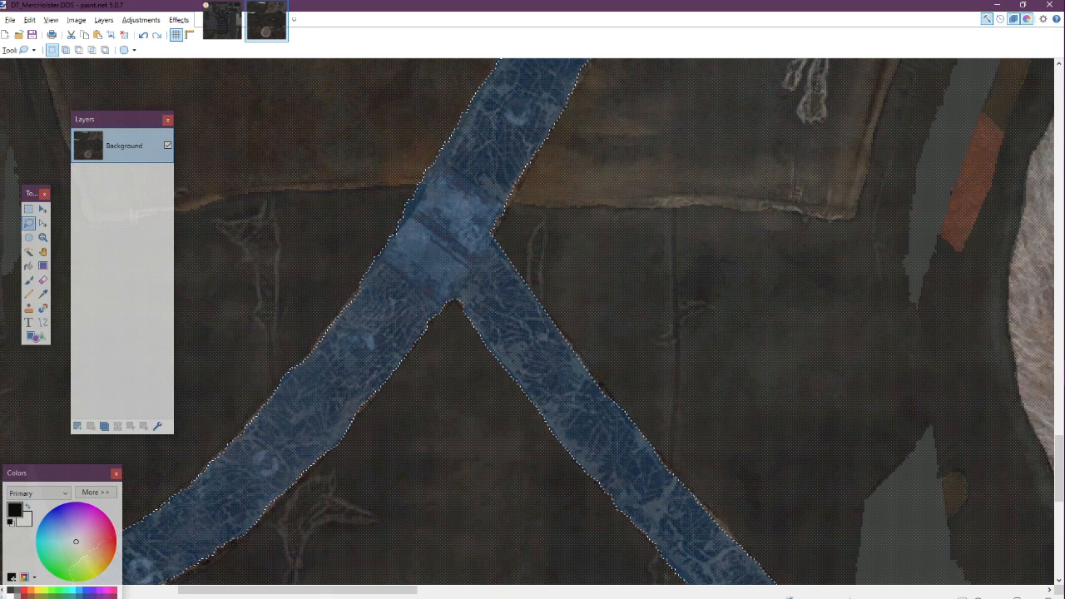
{"action": "key", "text": "ctrl+minus"}
{"action": "key", "text": "ctrl+minus"}
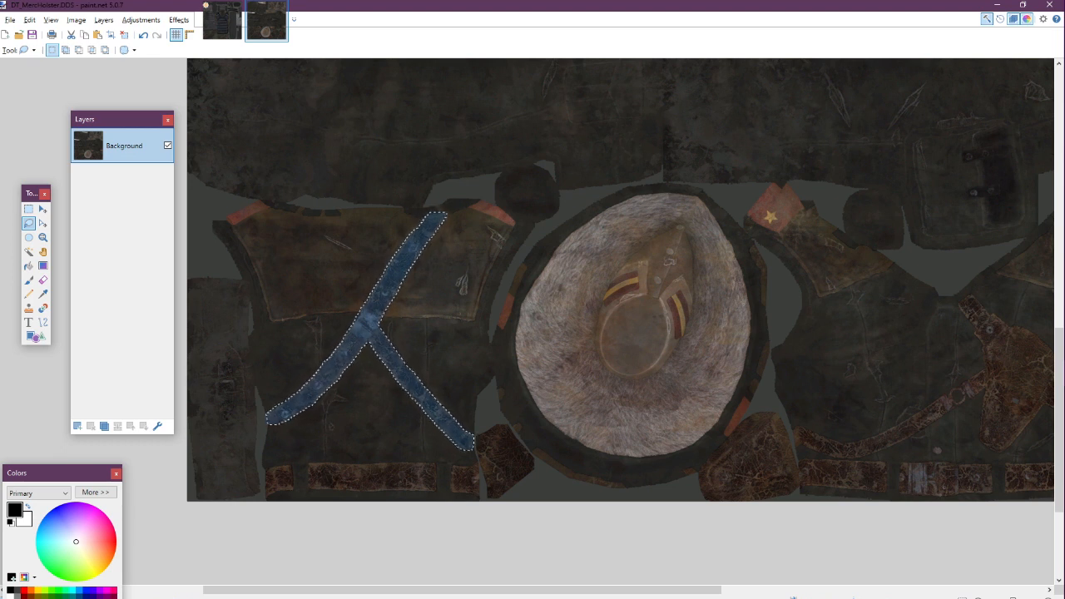
Paste the strap onto the vest's new layer, resize and position it across the vest front, then deselect
{"action": "left_click", "coordinate": [222, 20]}
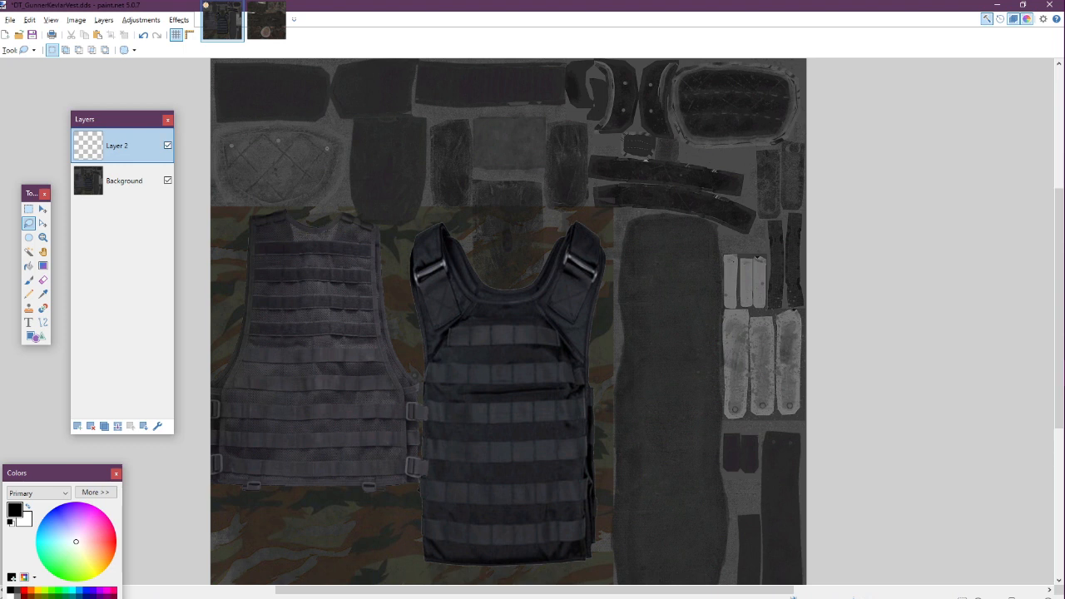
{"action": "key", "text": "ctrl+v"}
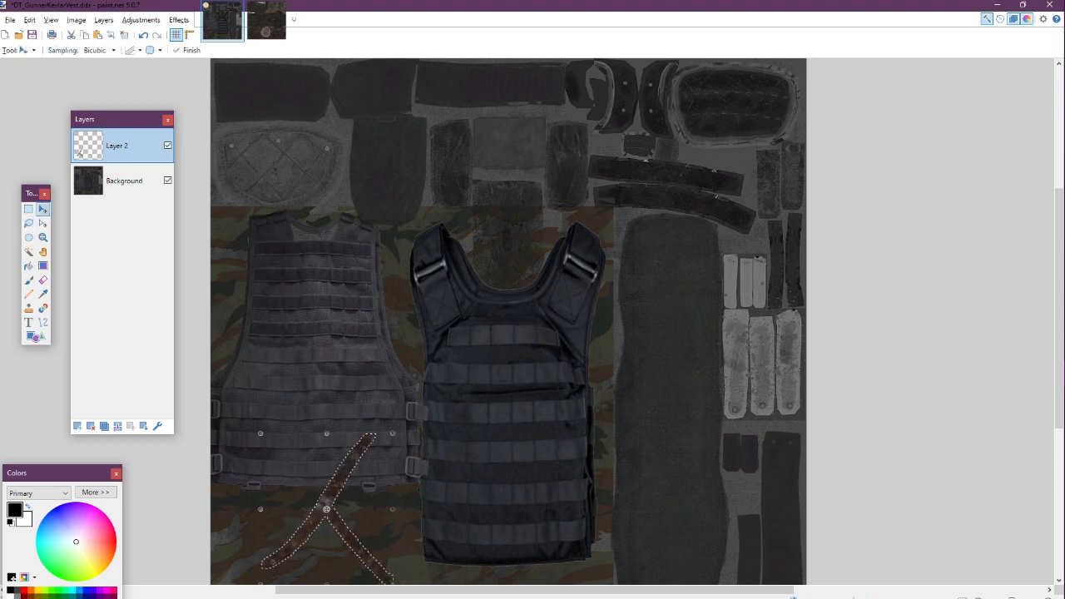
{"action": "left_click_drag", "start_coordinate": [362, 457], "coordinate": [536, 342]}
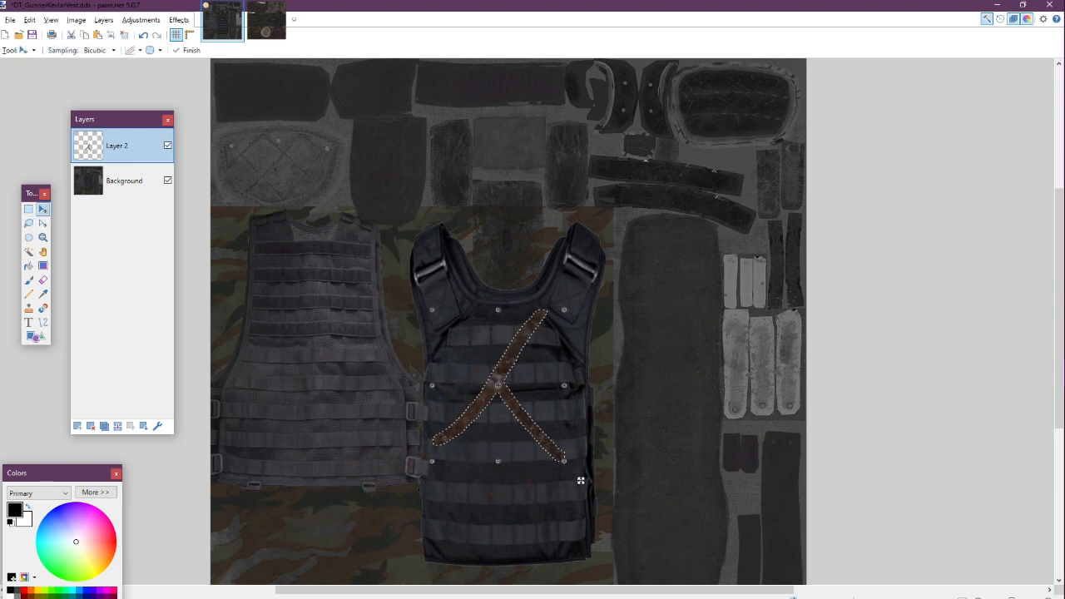
{"action": "left_click_drag", "start_coordinate": [433, 460], "coordinate": [383, 535]}
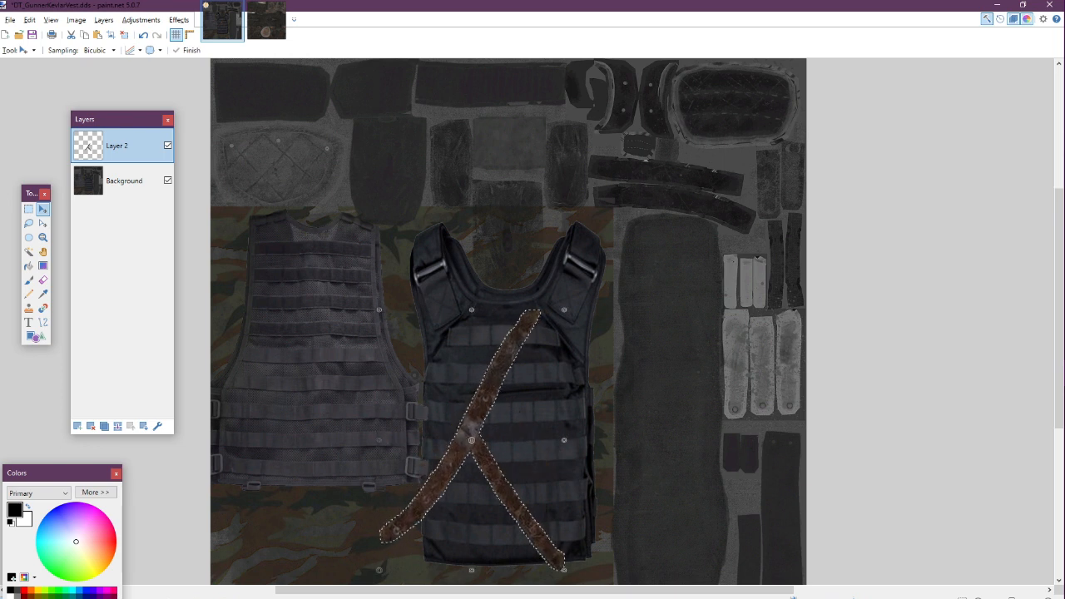
{"action": "left_click_drag", "start_coordinate": [578, 590], "coordinate": [624, 535]}
{"action": "key", "text": "ctrl+d"}
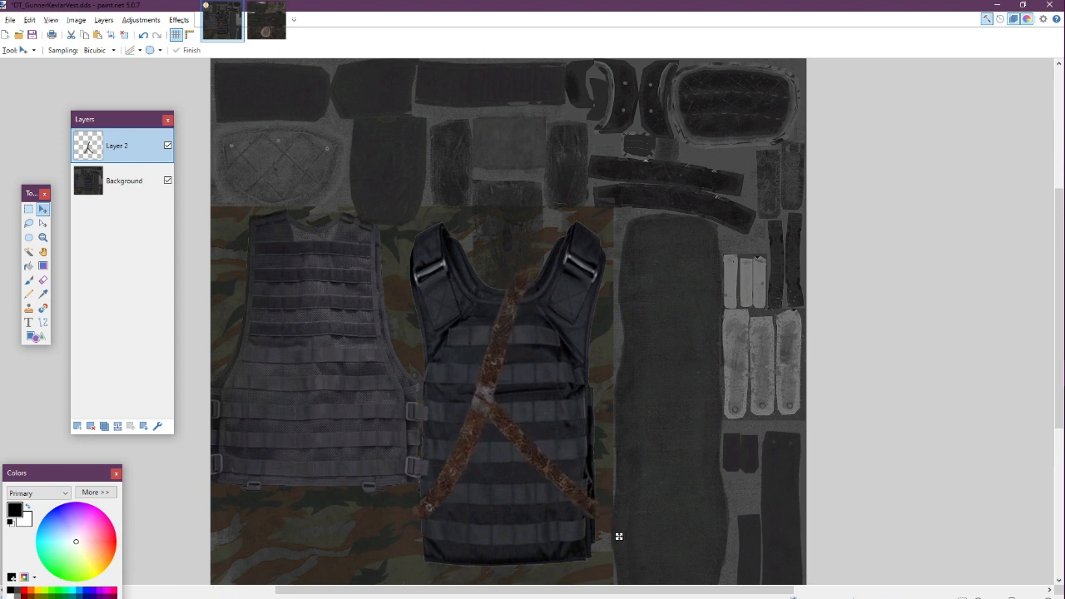
Erase the strap's lower-left end with the Eraser at brush size 20
{"action": "key", "text": "e"}
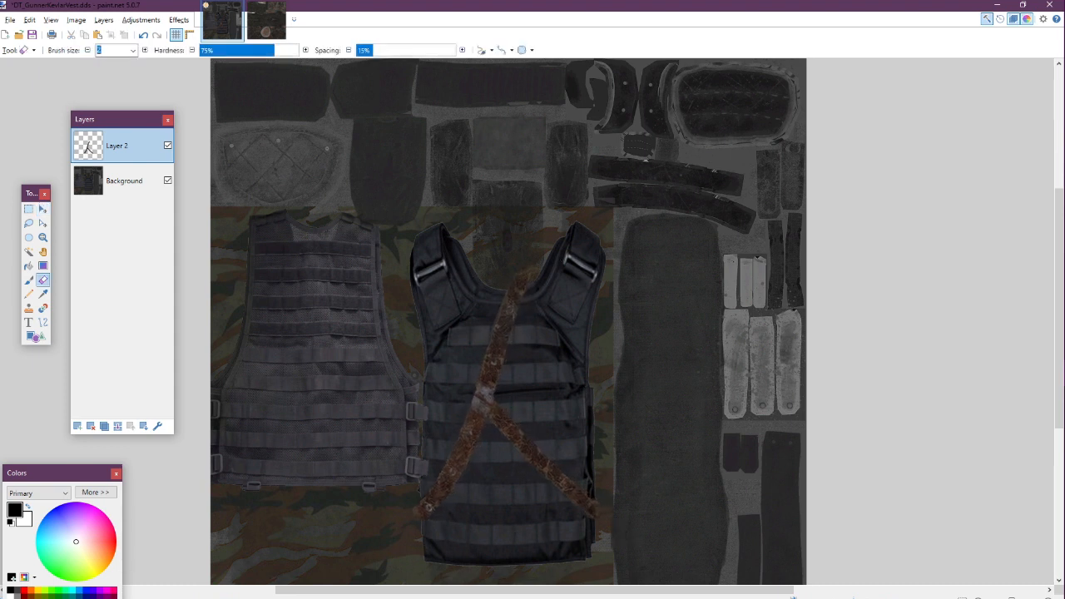
{"action": "type", "text": "20"}
{"action": "key", "text": "Return"}
{"action": "left_click_drag", "start_coordinate": [411, 518], "coordinate": [418, 494]}
{"action": "left_click", "coordinate": [266, 20]}
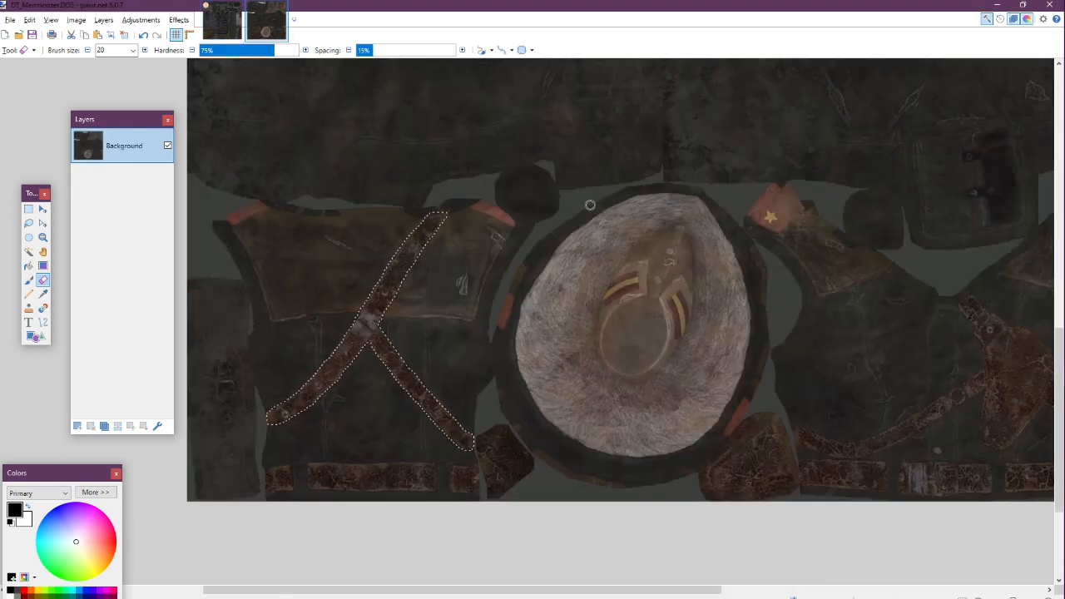
{"action": "left_click", "coordinate": [223, 20]}
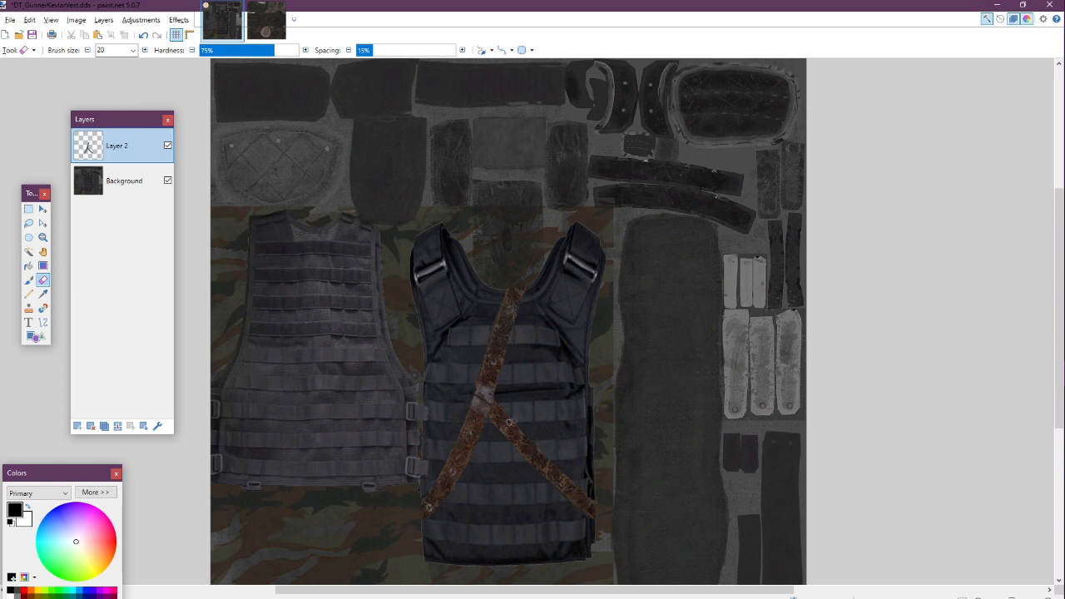